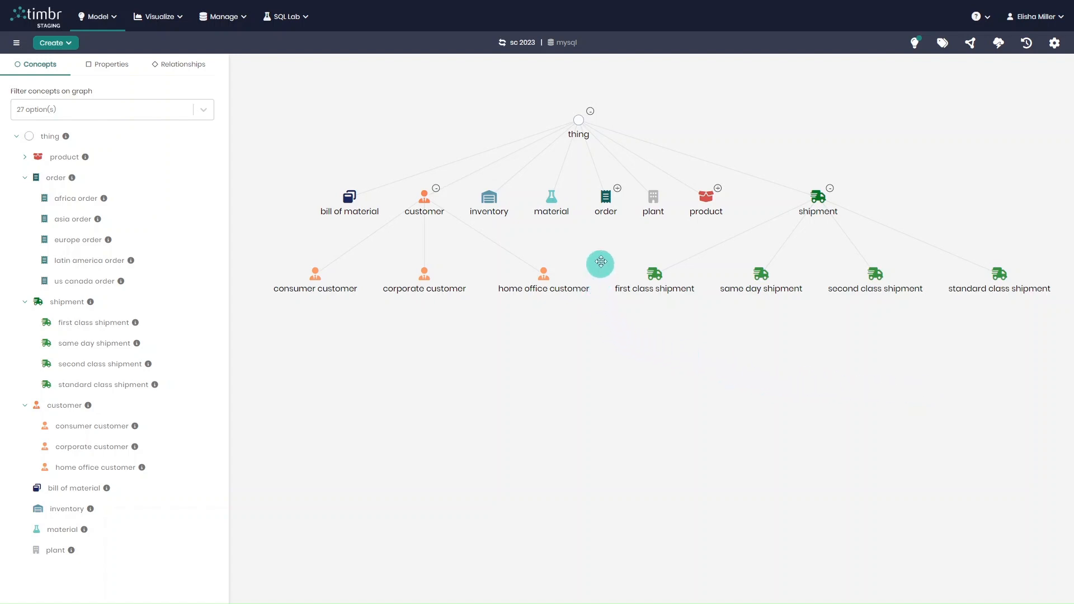
Examine the order concept's details and the full list of its direct properties
{"action": "mouse_move", "coordinate": [607, 204]}
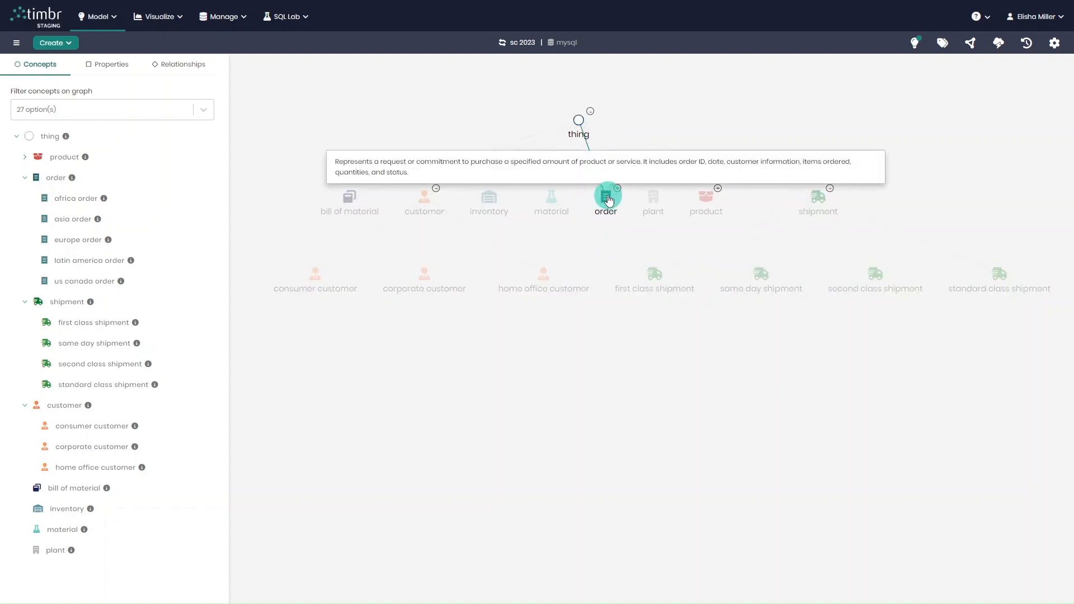
{"action": "left_click", "coordinate": [610, 201]}
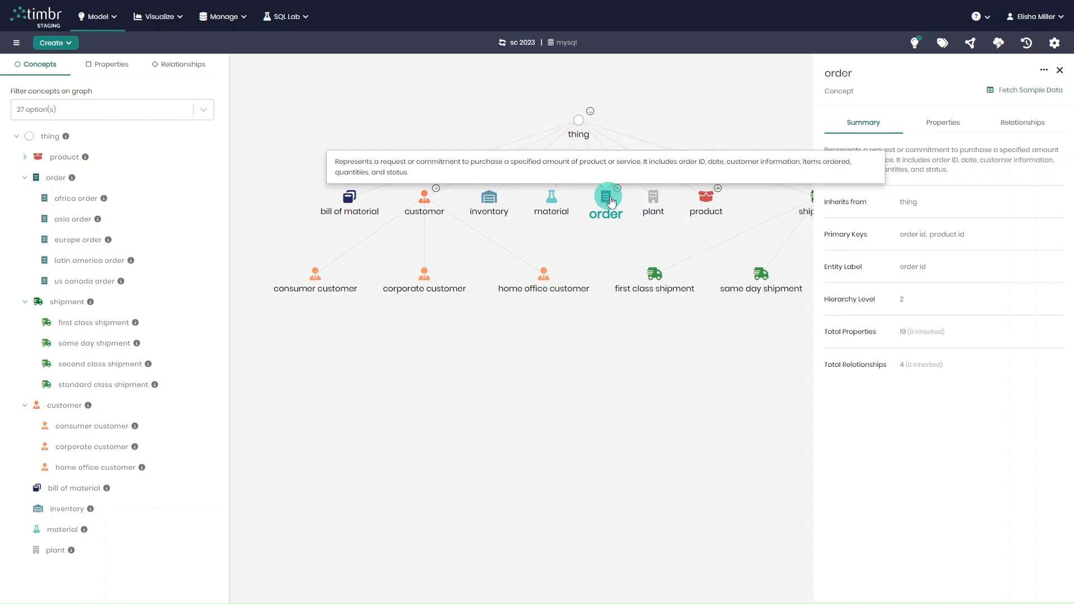
{"action": "left_click", "coordinate": [942, 124]}
{"action": "scroll", "coordinate": [925, 235], "scroll_direction": "down", "scroll_amount": 5}
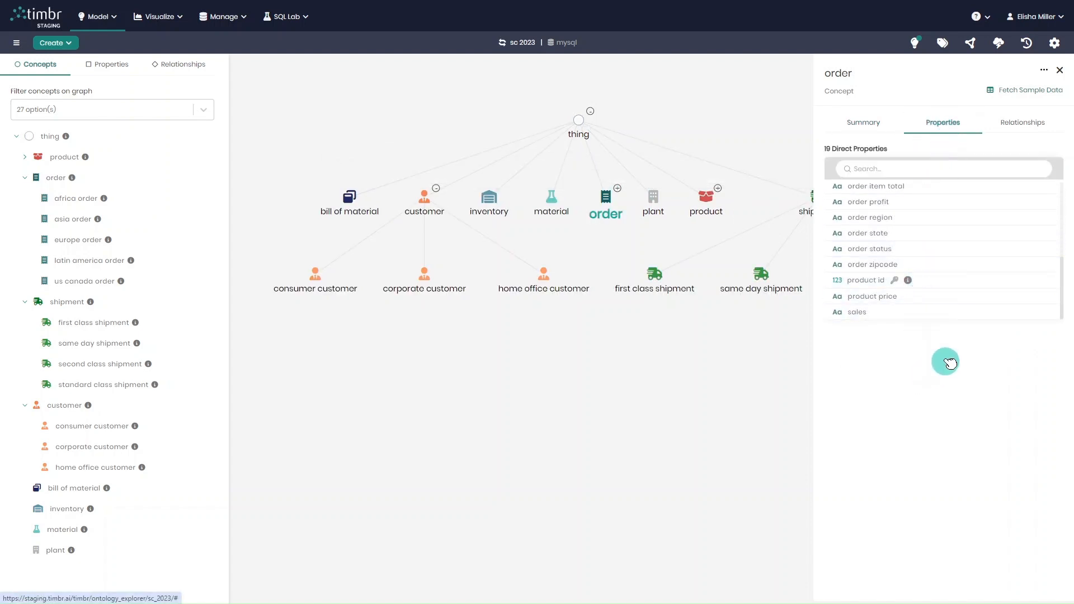
{"action": "scroll", "coordinate": [939, 294], "scroll_direction": "up", "scroll_amount": 4}
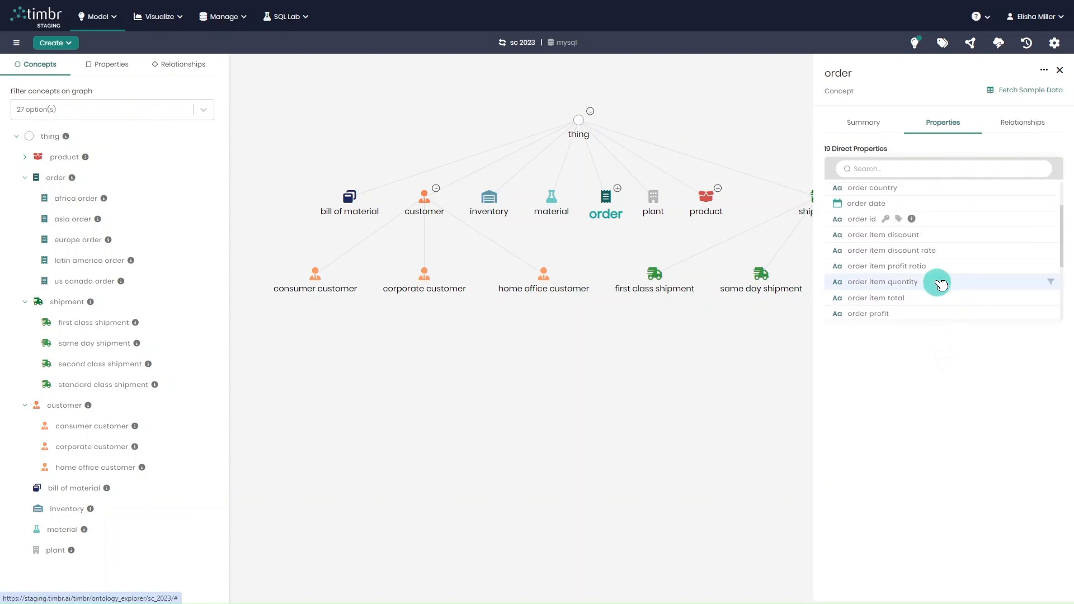
{"action": "scroll", "coordinate": [955, 274], "scroll_direction": "up", "scroll_amount": 2}
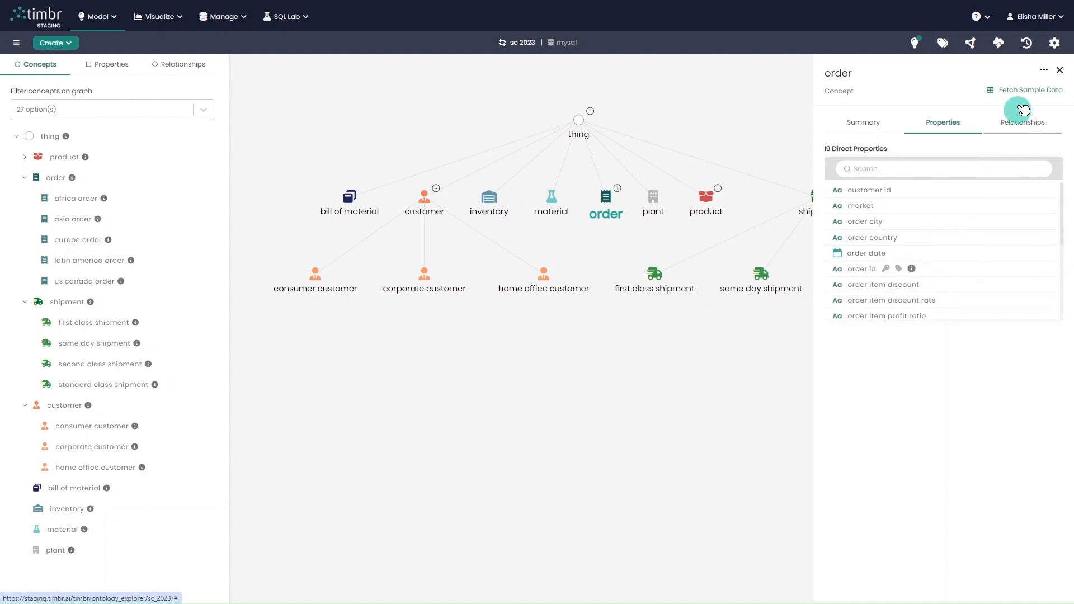
{"action": "left_click", "coordinate": [1061, 71]}
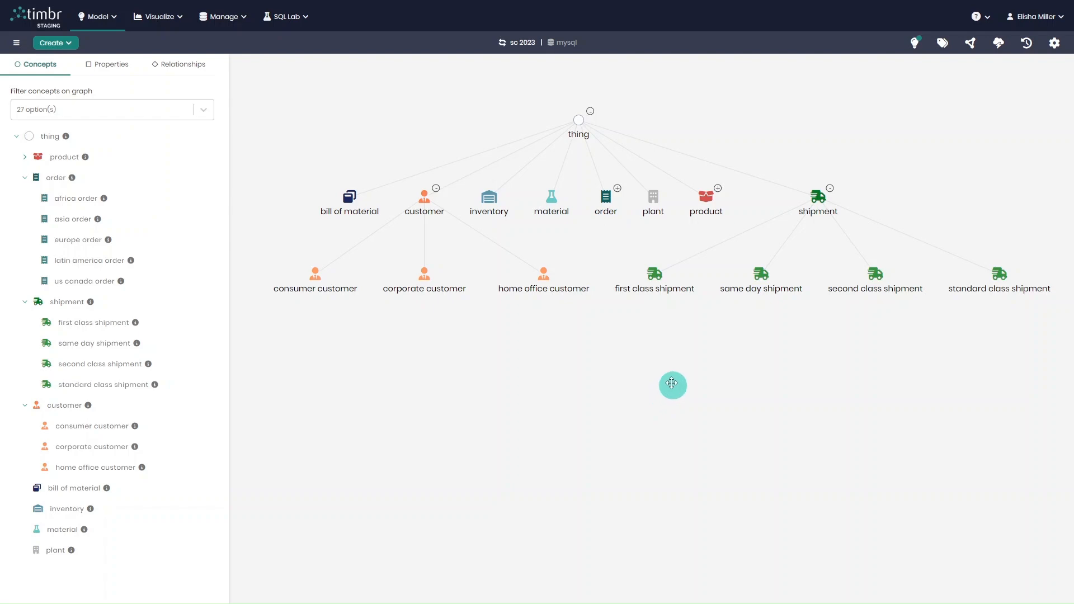
Start a new property named "order revenue" with type FLOAT and the description "The revenue of a given order after a discount."
{"action": "left_click", "coordinate": [63, 45]}
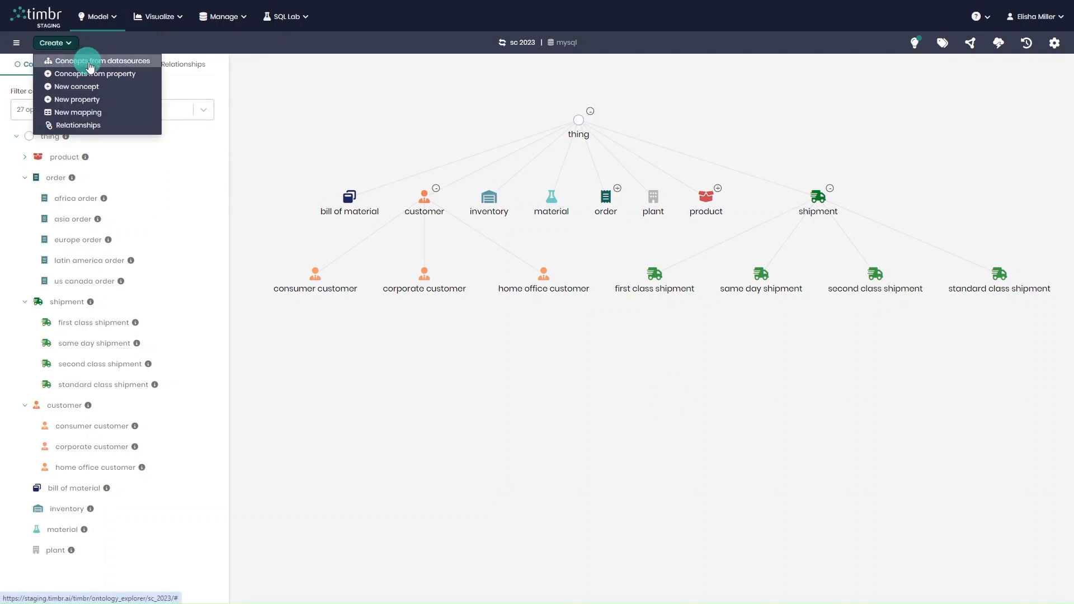
{"action": "left_click", "coordinate": [132, 99]}
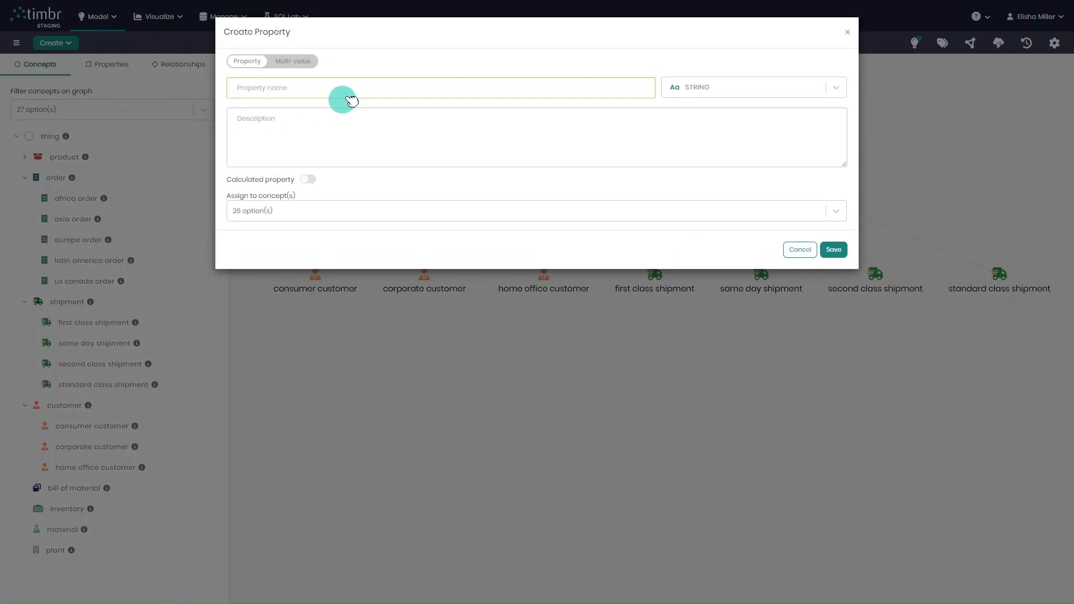
{"action": "left_click", "coordinate": [366, 91]}
{"action": "type", "text": "order revenue"}
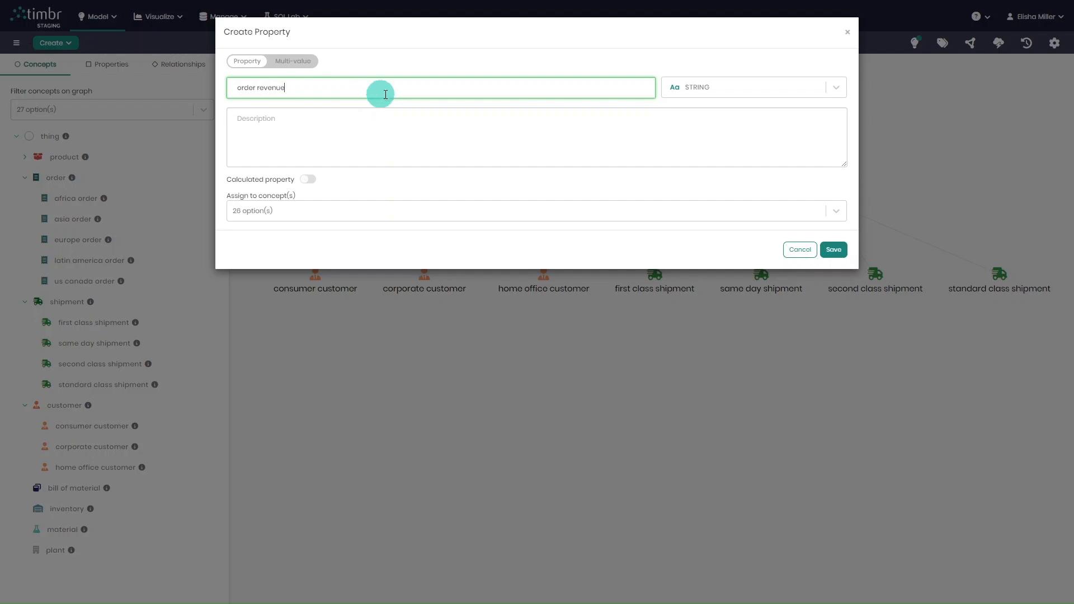
{"action": "left_click", "coordinate": [729, 96]}
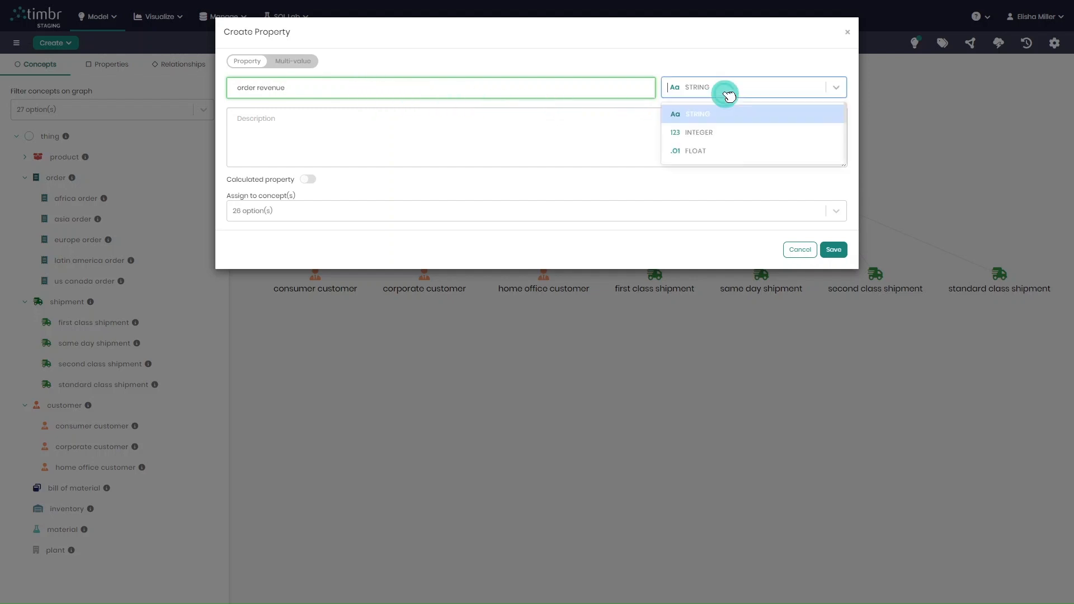
{"action": "left_click", "coordinate": [723, 149]}
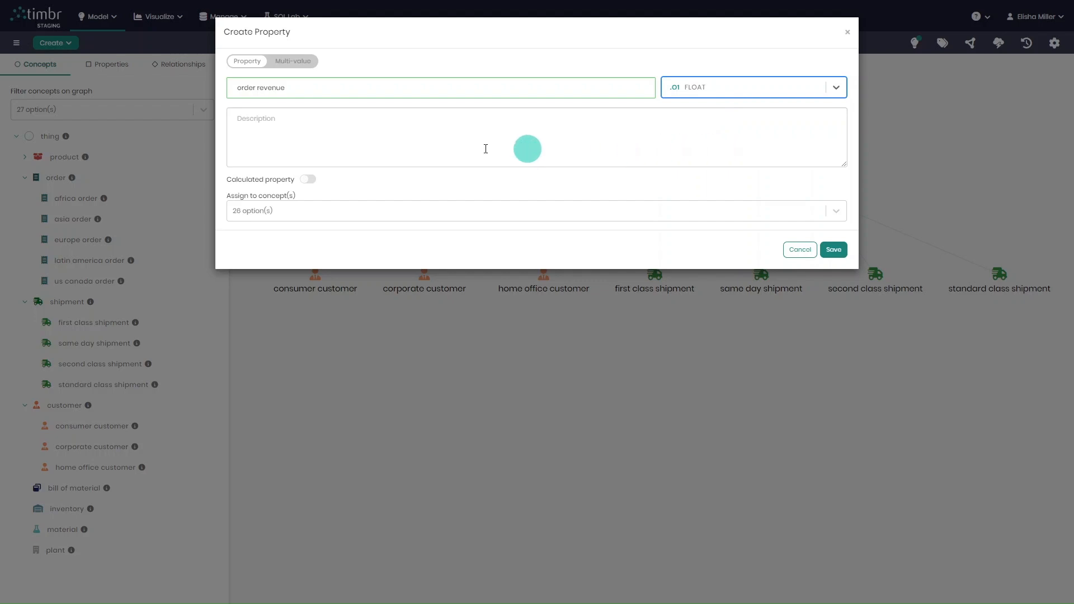
{"action": "left_click", "coordinate": [298, 131]}
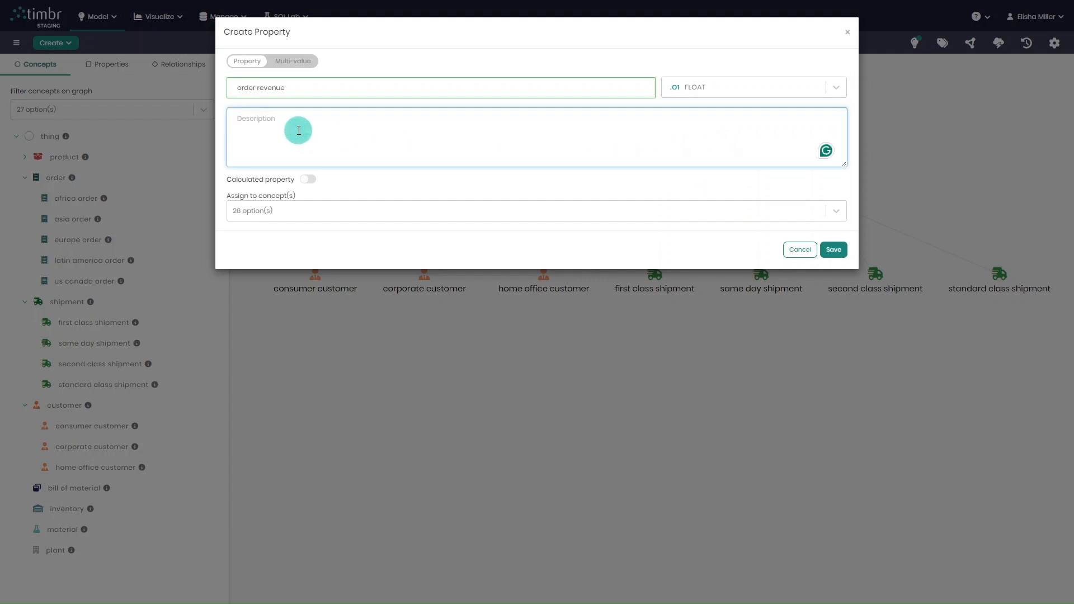
{"action": "type", "text": "The revenue of a given order after a discount."}
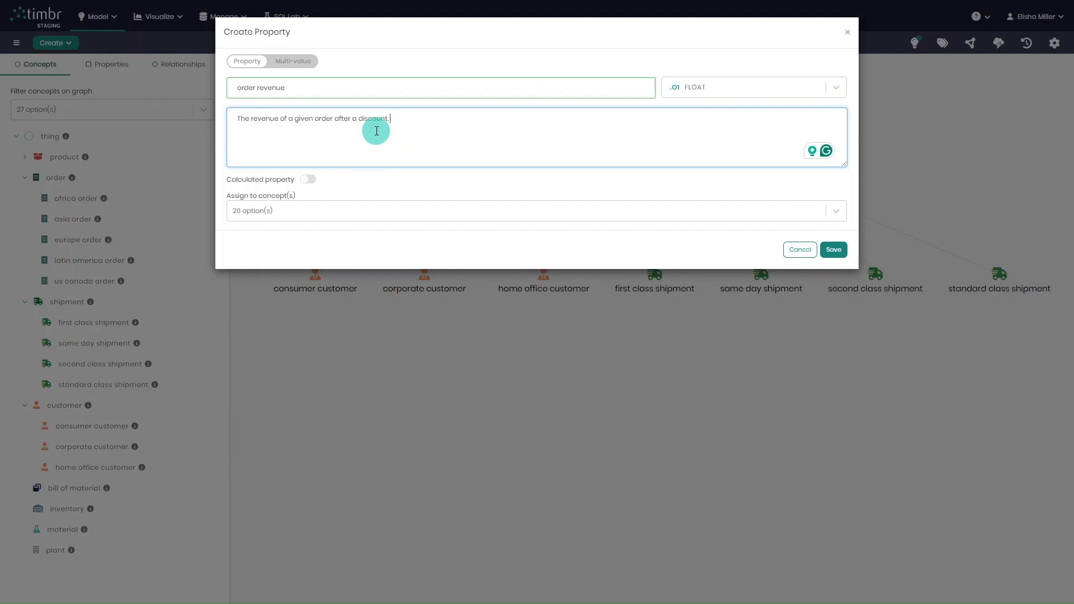
Make the property calculated on the mysql datasource with the expression (product_price * order_item_quantity) - order_item_discount
{"action": "left_click", "coordinate": [309, 181]}
{"action": "left_click", "coordinate": [330, 248]}
{"action": "type", "text": "(product_price * order_item_quantity)  - order_item_discount"}
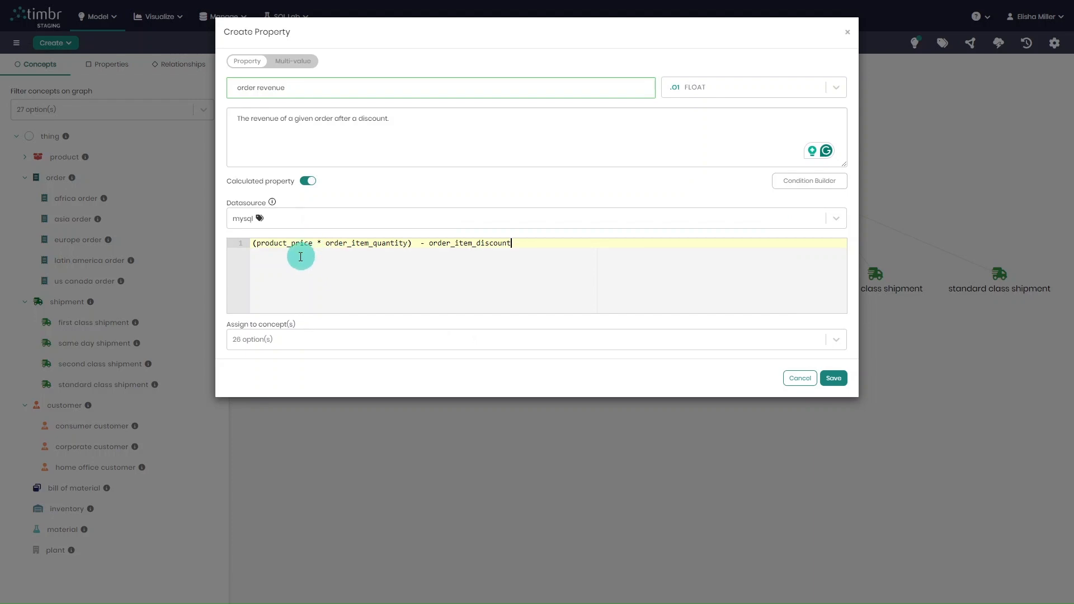
{"action": "left_click", "coordinate": [290, 225]}
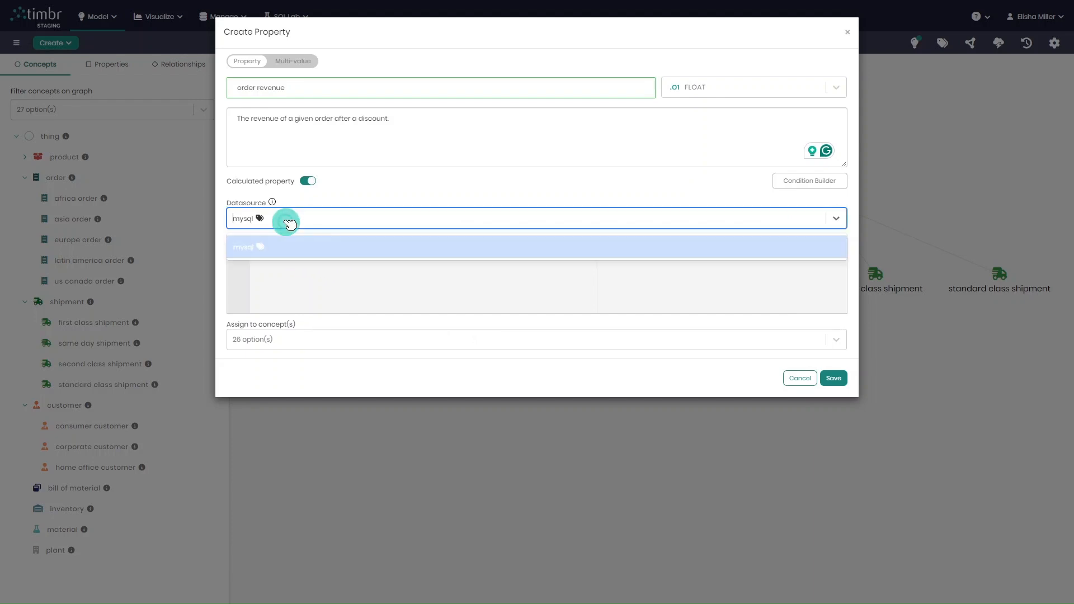
{"action": "left_click", "coordinate": [290, 247]}
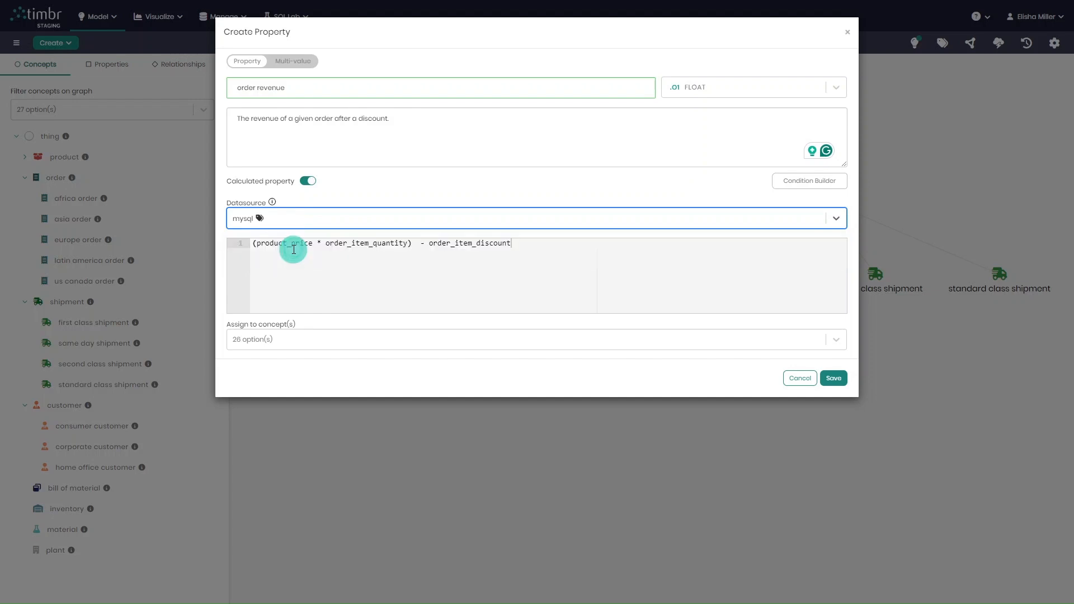
{"action": "left_click", "coordinate": [392, 318]}
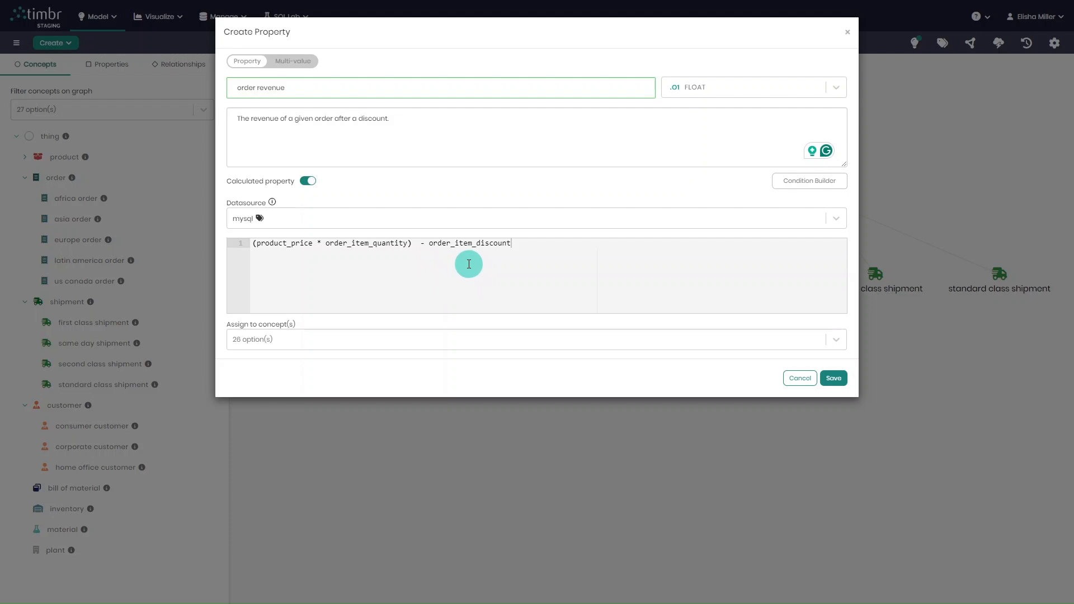
Assign the calculated property to the order concept and save it
{"action": "left_click", "coordinate": [278, 340]}
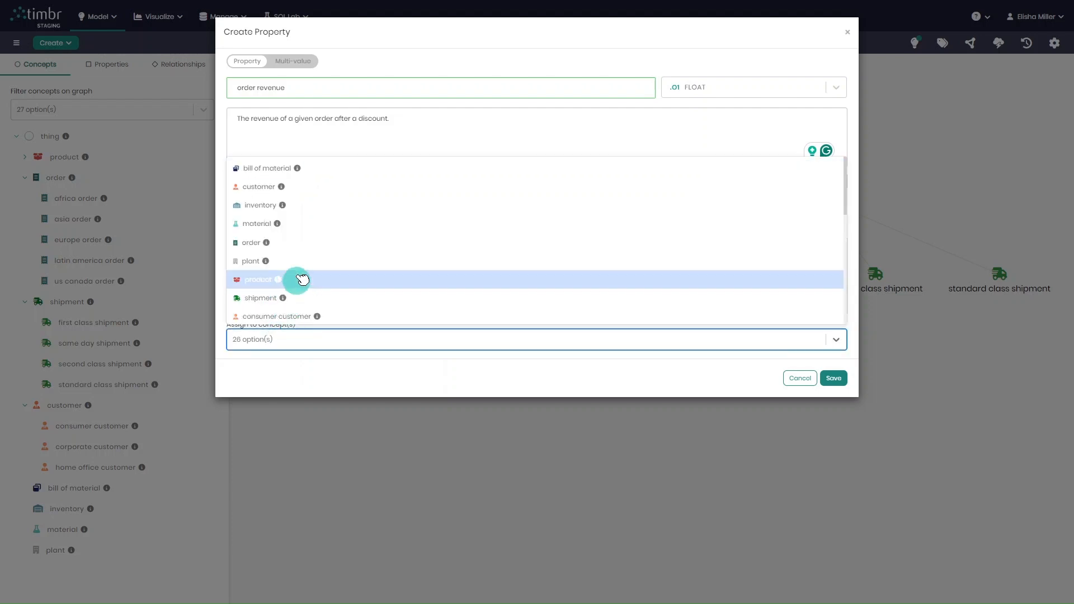
{"action": "left_click", "coordinate": [330, 243]}
{"action": "left_click", "coordinate": [353, 361]}
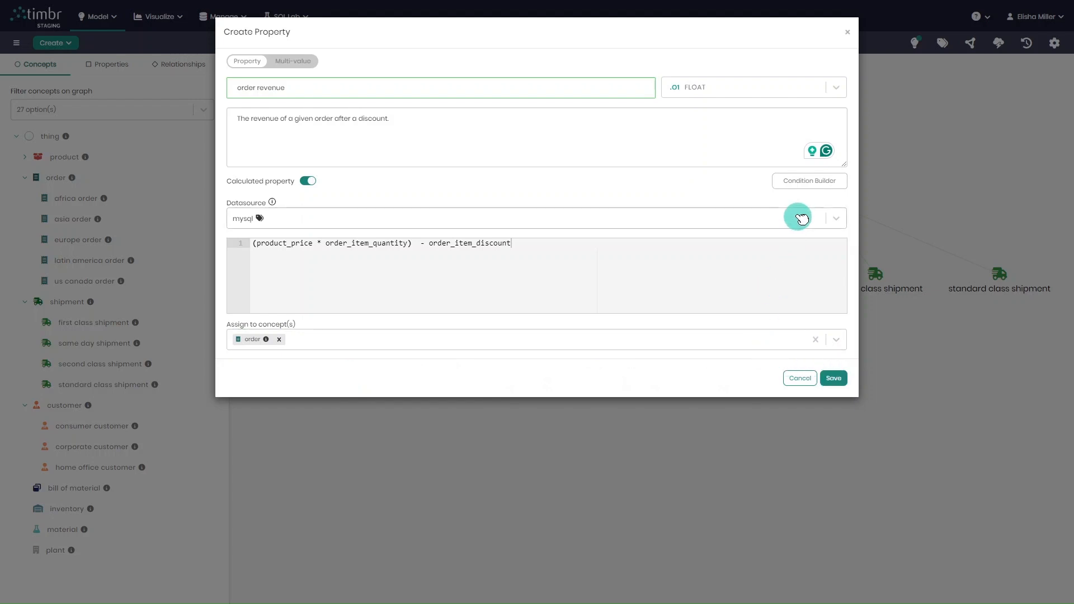
{"action": "left_click", "coordinate": [809, 186]}
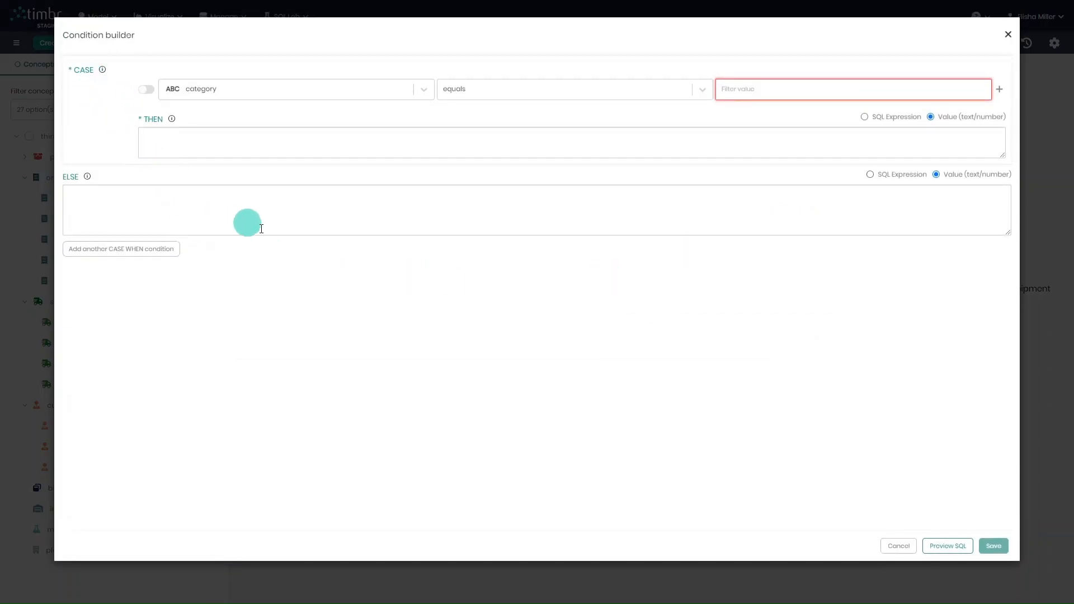
{"action": "left_click", "coordinate": [896, 546]}
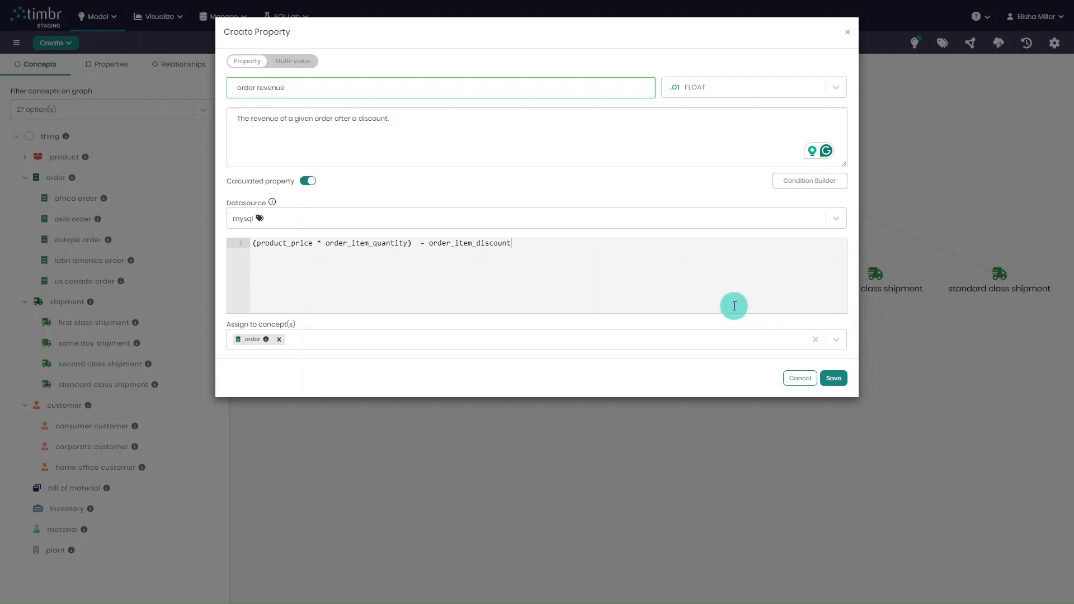
{"action": "left_click", "coordinate": [833, 378]}
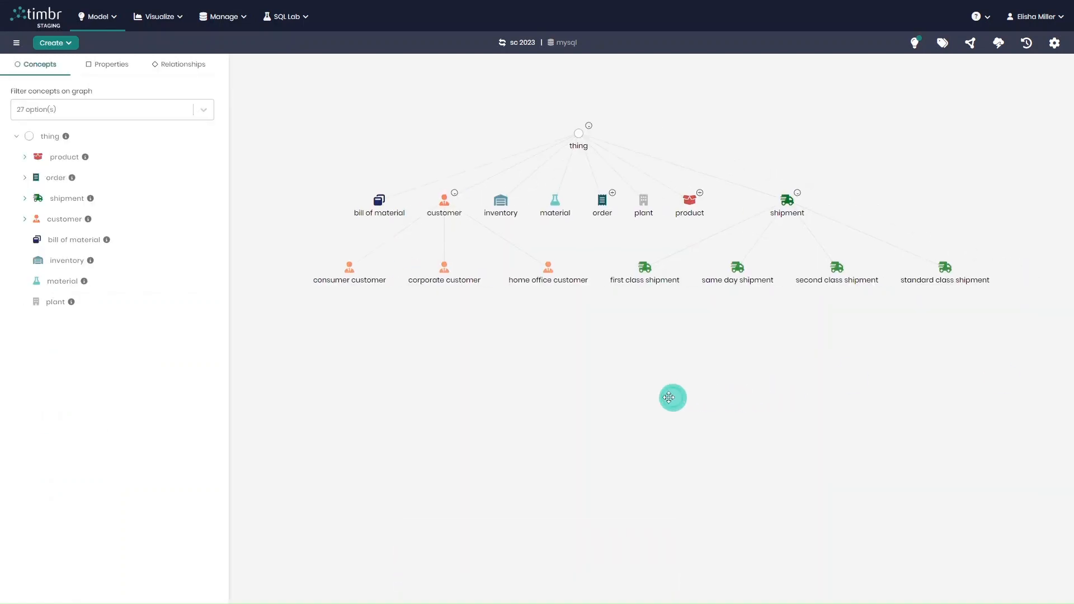
Search the ontology's properties for "re" and check the entry for order revenue
{"action": "left_click", "coordinate": [110, 76]}
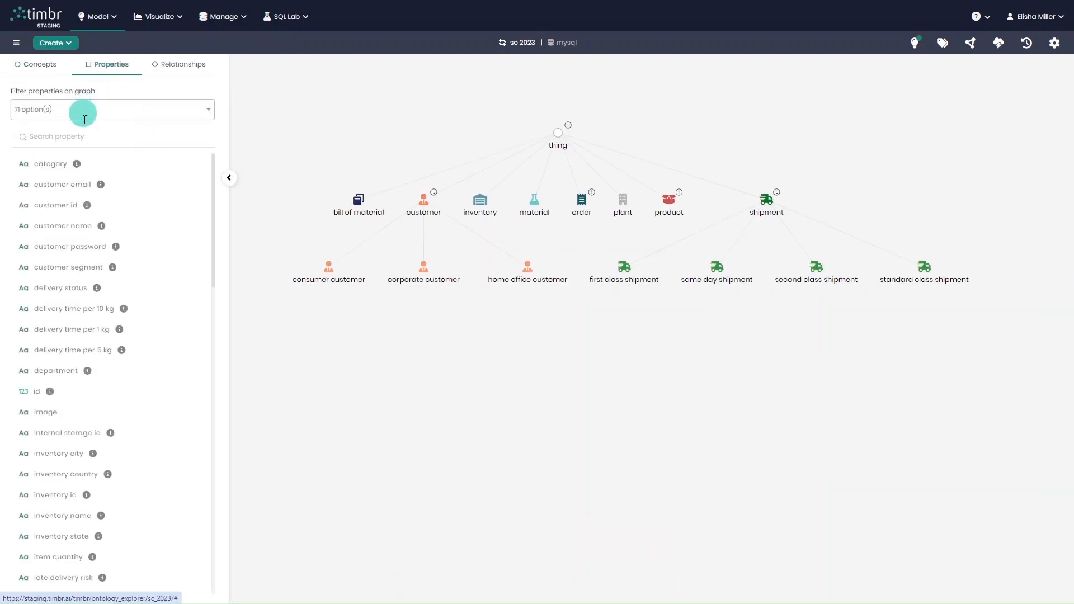
{"action": "left_click", "coordinate": [87, 137]}
{"action": "type", "text": "re"}
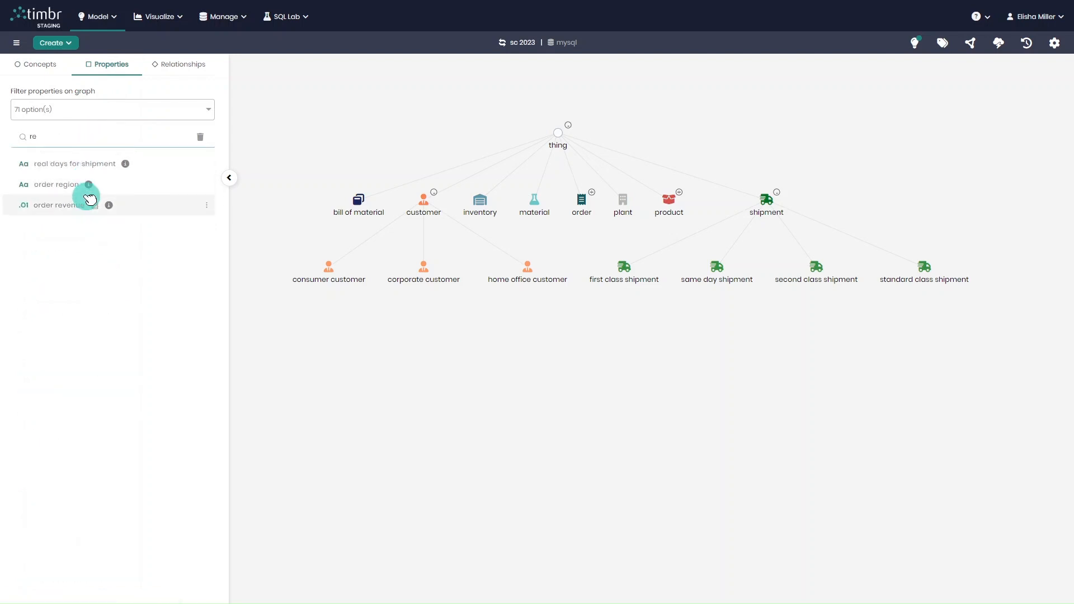
{"action": "mouse_move", "coordinate": [96, 207]}
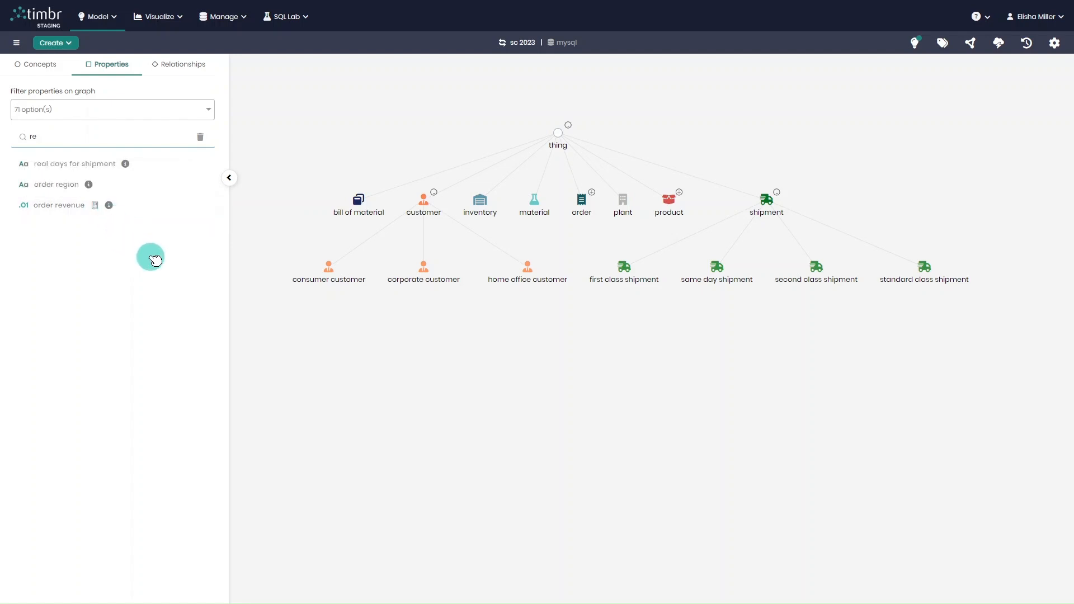
Fetch sample data for the order concept and hide all columns of the results
{"action": "left_click", "coordinate": [581, 205]}
{"action": "left_click", "coordinate": [1027, 90]}
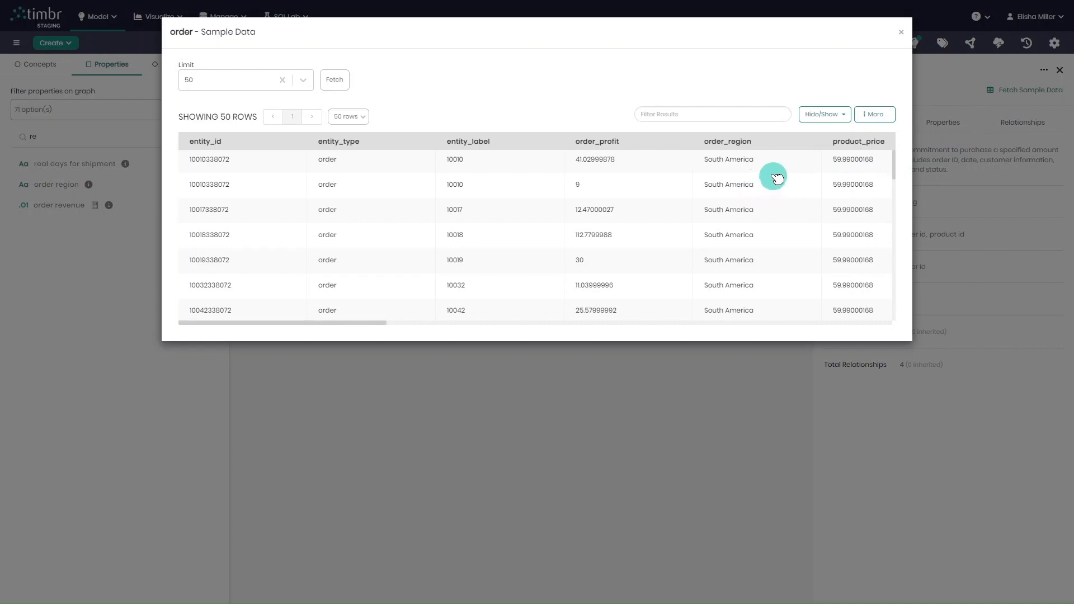
{"action": "left_click", "coordinate": [818, 115]}
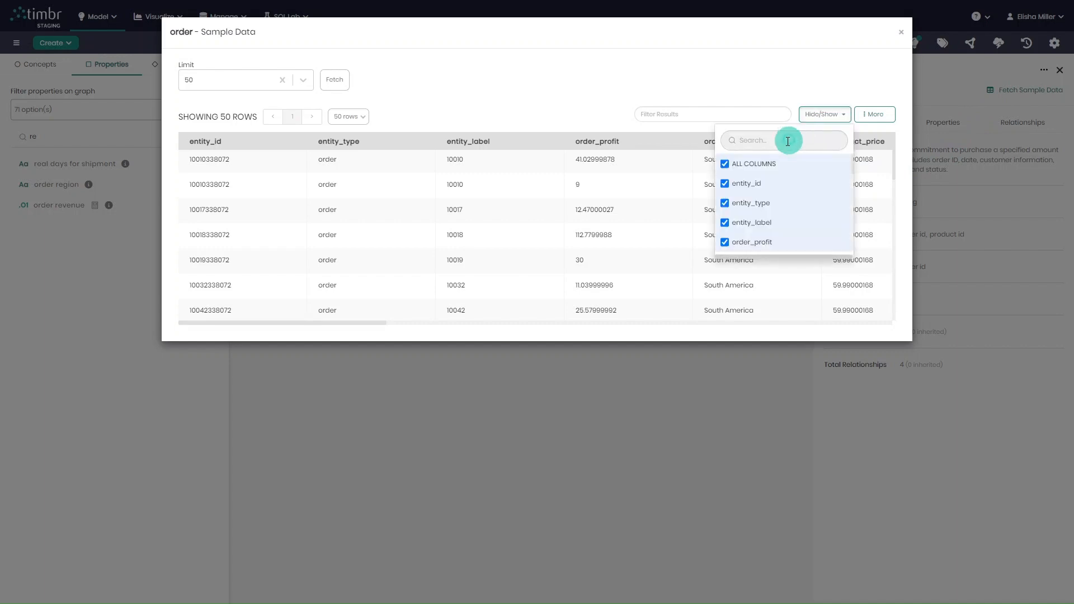
{"action": "left_click", "coordinate": [725, 163]}
Show the product_price and order_item_quantity columns in the order sample data
{"action": "left_click", "coordinate": [754, 140]}
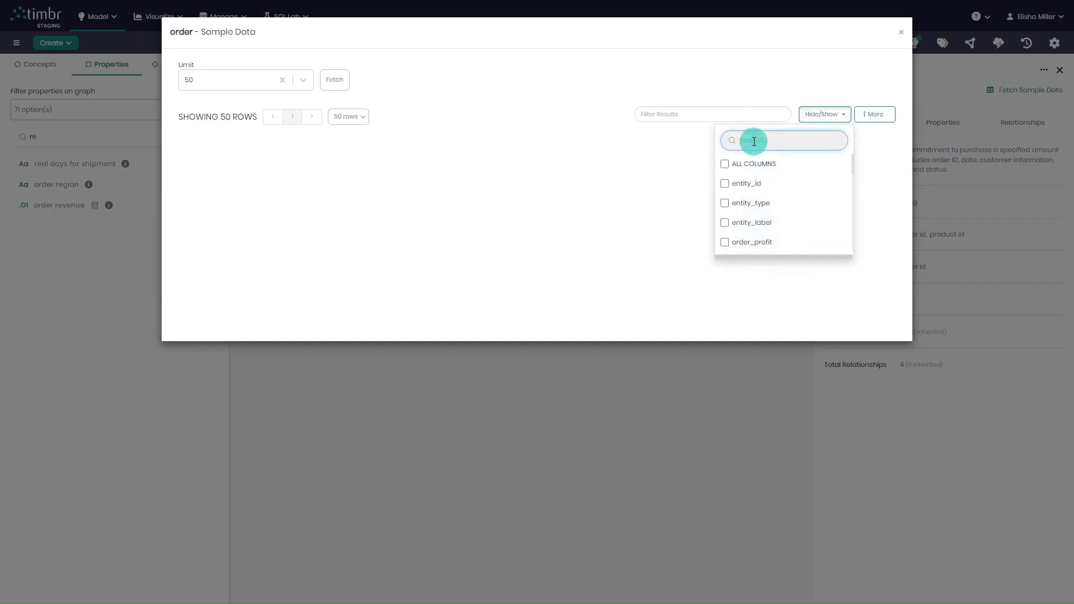
{"action": "type", "text": "pr"}
{"action": "left_click", "coordinate": [742, 163]}
{"action": "double_click", "coordinate": [746, 140]}
{"action": "type", "text": "q"}
{"action": "left_click", "coordinate": [728, 164]}
Add the order_item_discount and order_revenue columns to the sample data, review the calculated revenue, and close the sample
{"action": "double_click", "coordinate": [772, 141]}
{"action": "type", "text": "dis"}
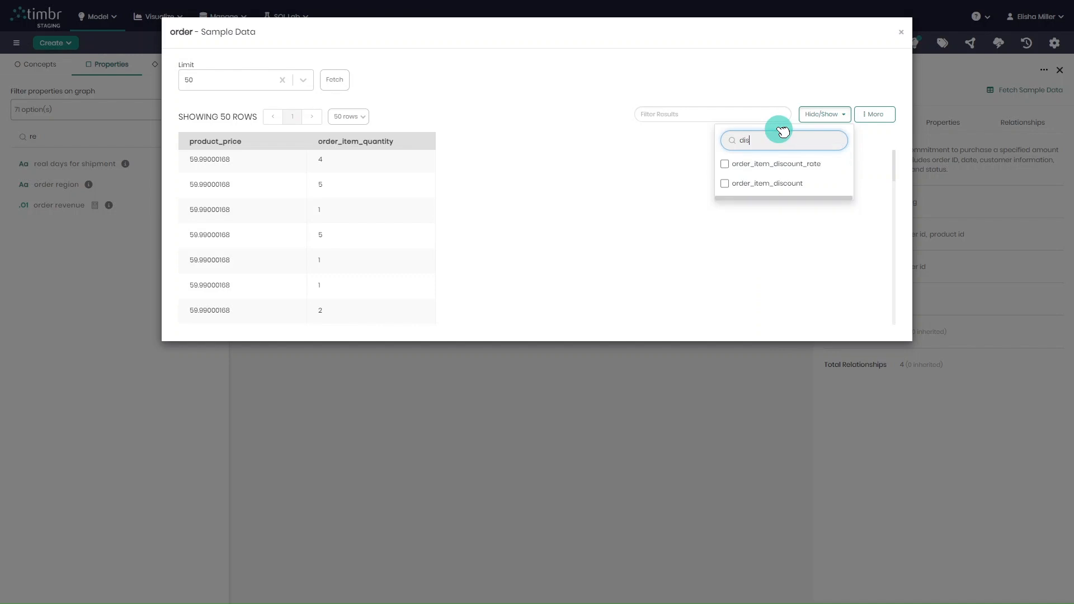
{"action": "left_click", "coordinate": [725, 183]}
{"action": "double_click", "coordinate": [771, 139]}
{"action": "type", "text": "re"}
{"action": "left_click", "coordinate": [726, 184]}
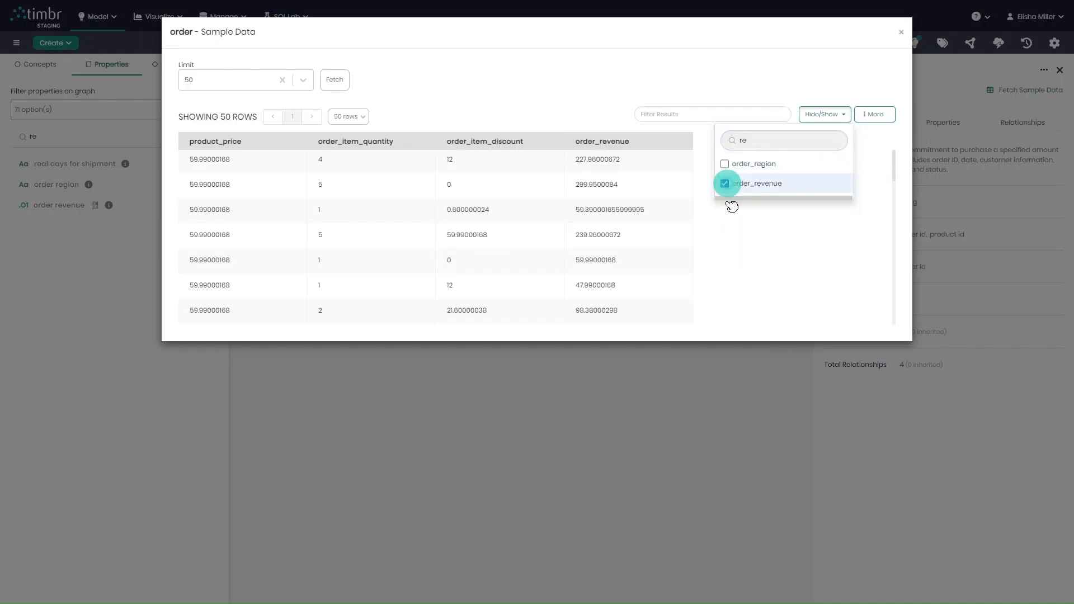
{"action": "left_click", "coordinate": [759, 238]}
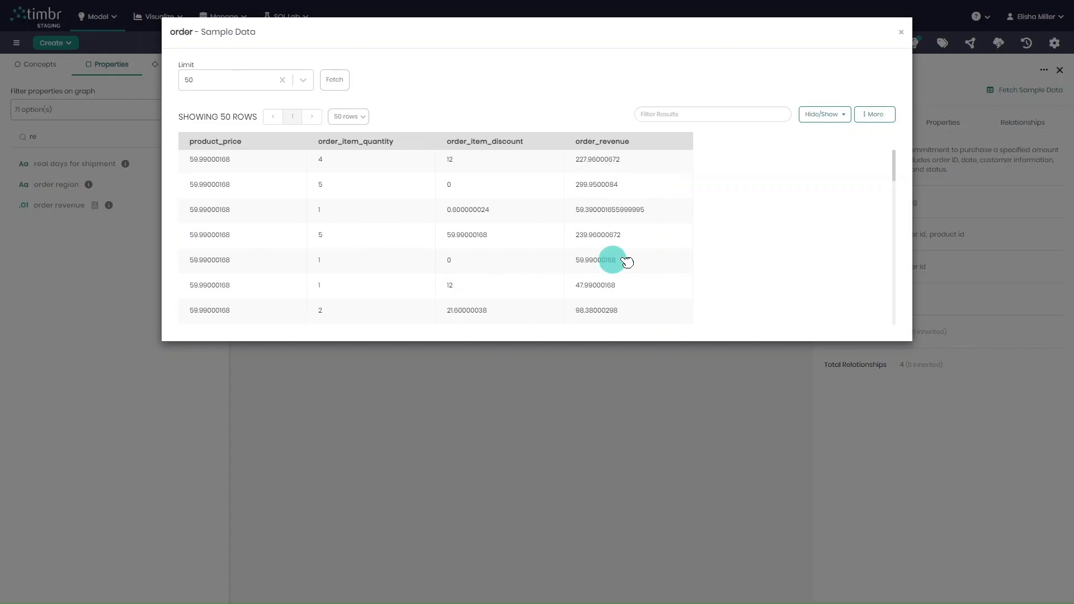
{"action": "left_click", "coordinate": [901, 32]}
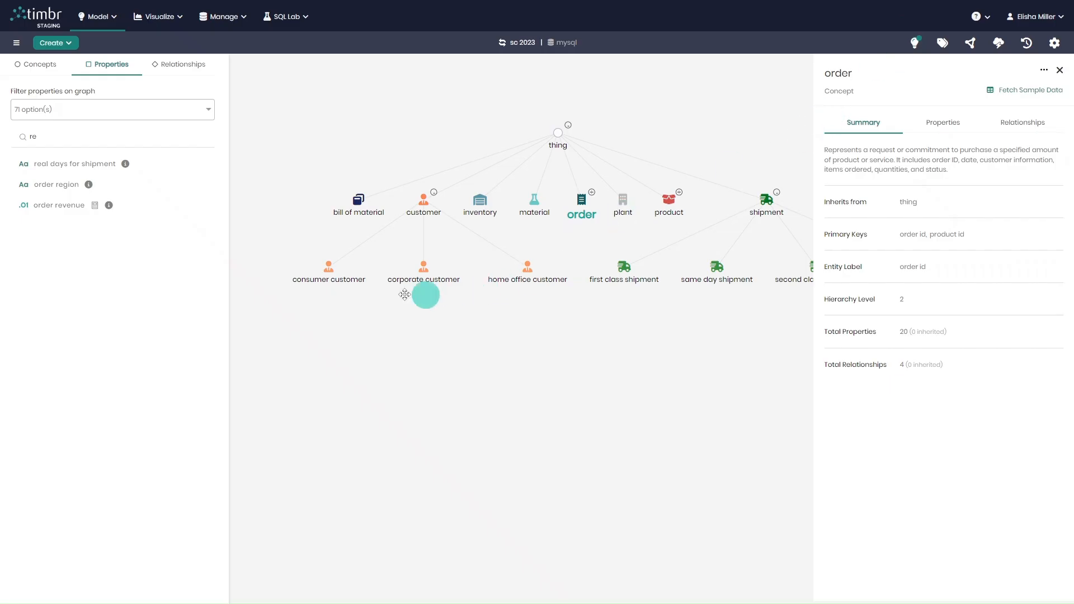
View the actions available for the order revenue property
{"action": "left_click", "coordinate": [206, 212]}
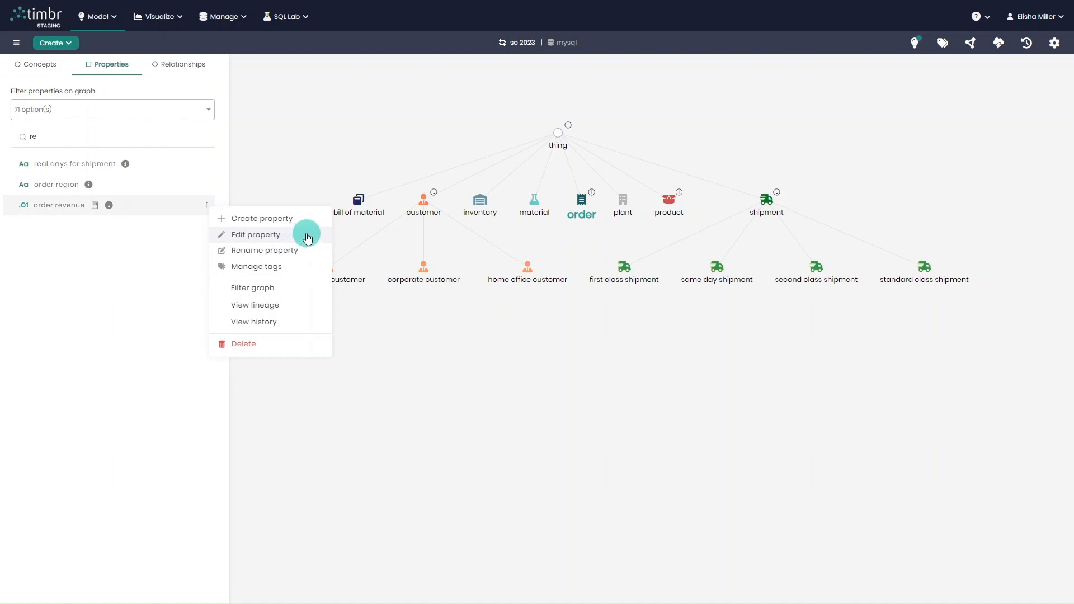
{"action": "left_click", "coordinate": [478, 321]}
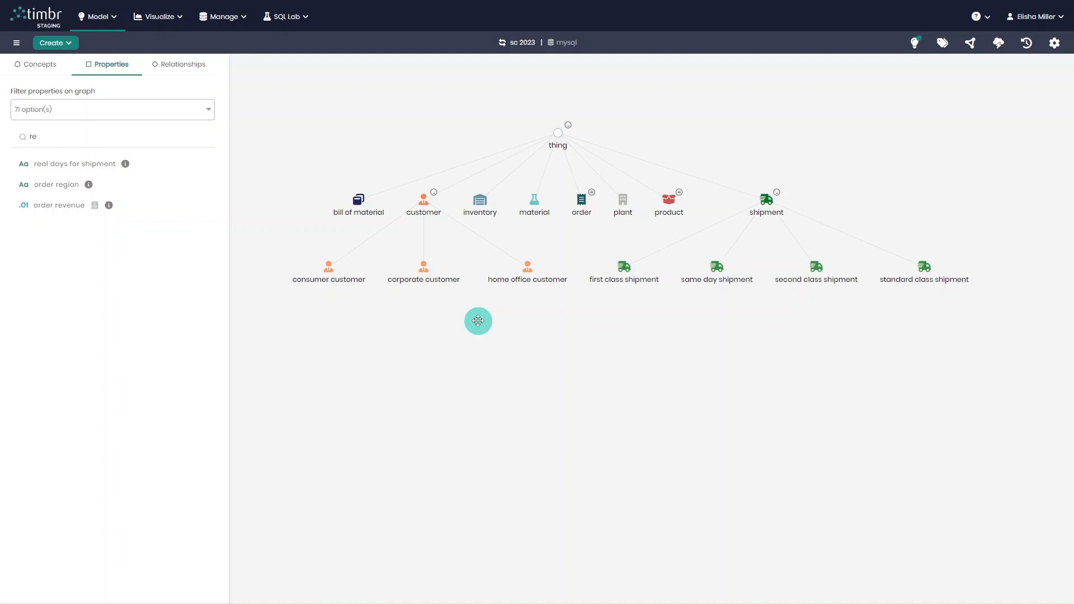
{"action": "scroll", "coordinate": [485, 74], "scroll_direction": "down", "scroll_amount": 5}
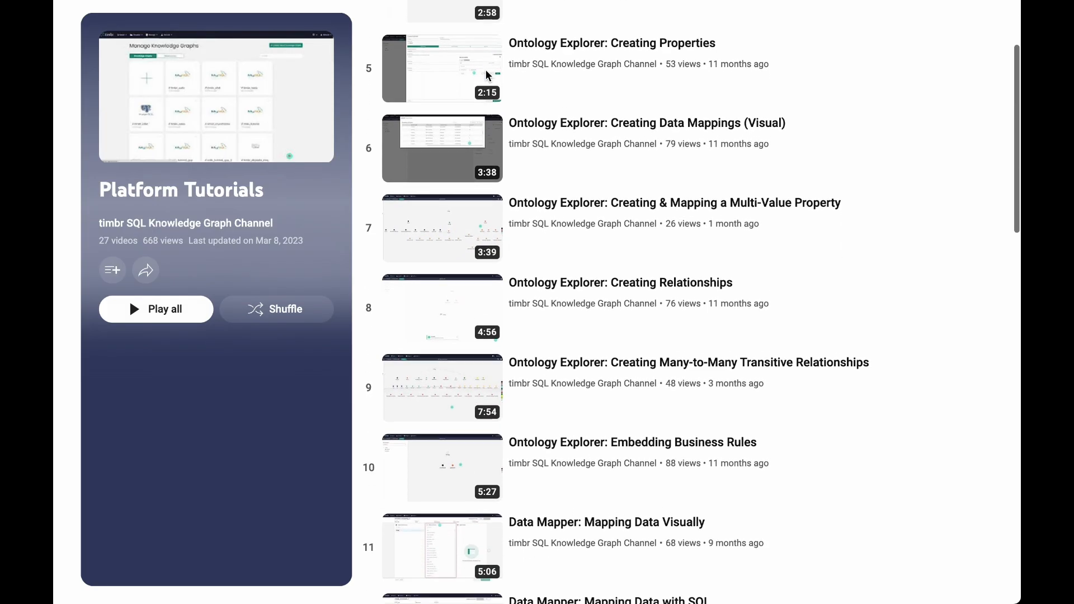
{"action": "scroll", "coordinate": [566, 218], "scroll_direction": "down", "scroll_amount": 4}
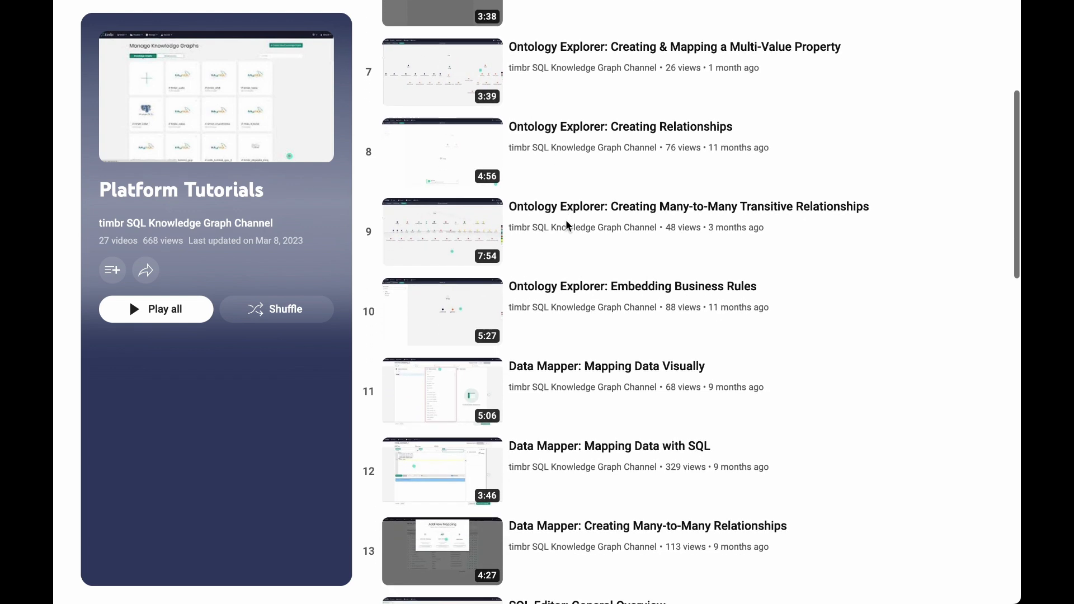
{"action": "scroll", "coordinate": [567, 226], "scroll_direction": "down", "scroll_amount": 1}
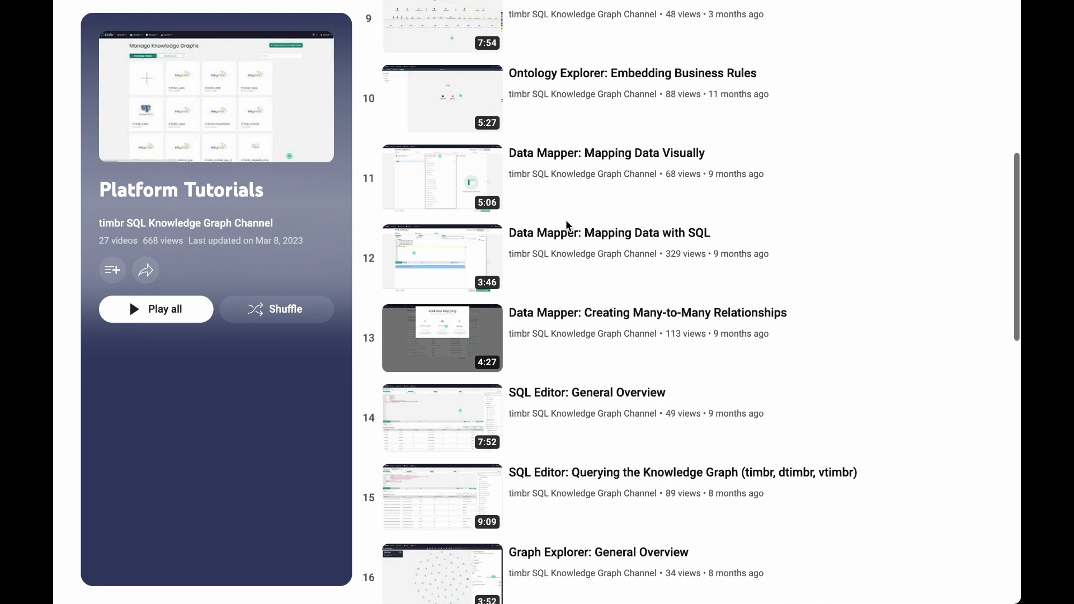